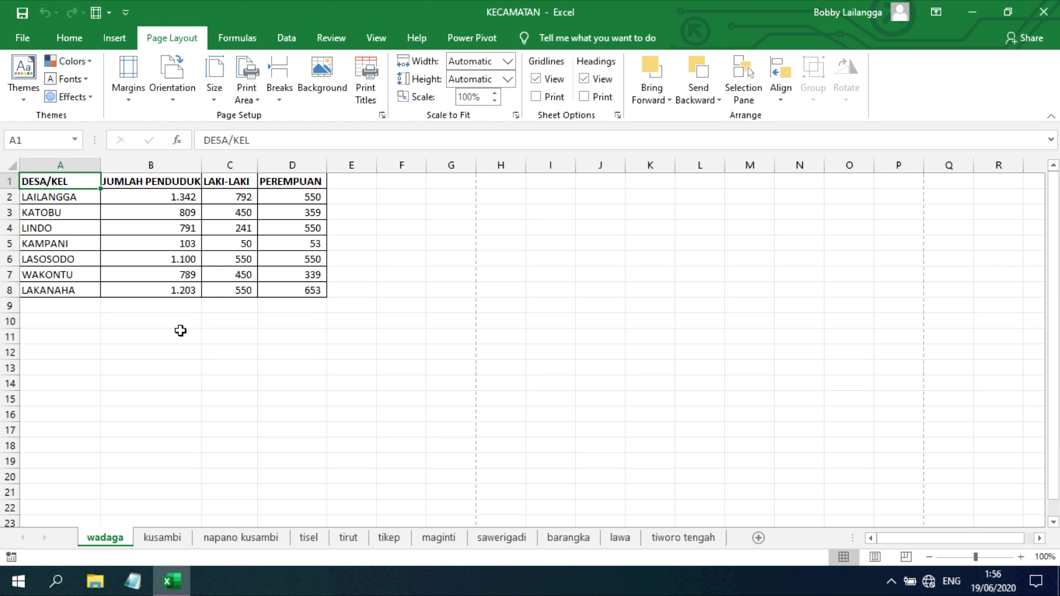
Browse the Page Layout paper size list and close it without changing anything.
{"action": "left_click", "coordinate": [221, 74]}
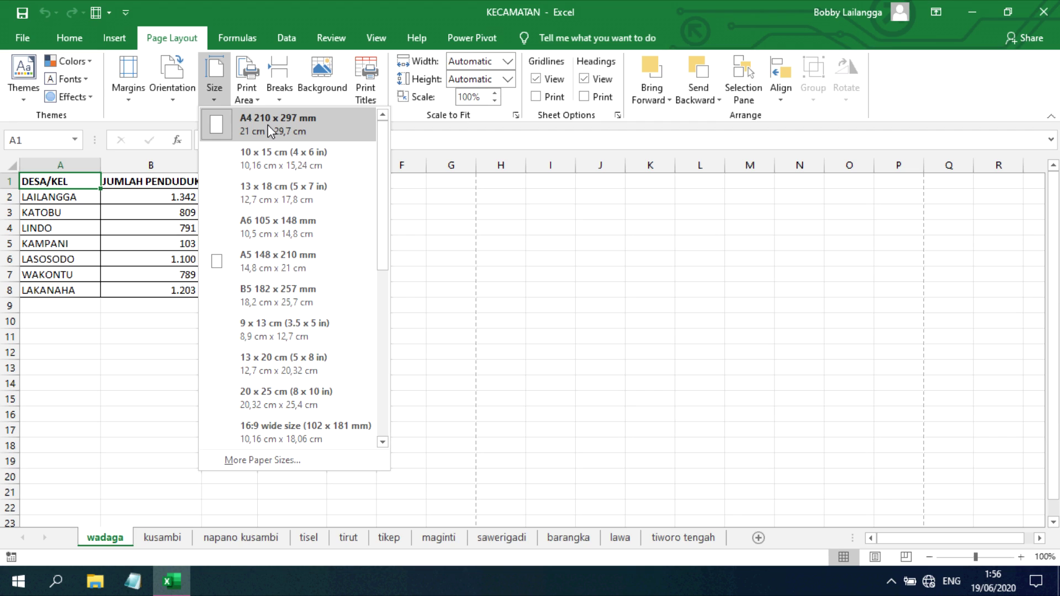
{"action": "scroll", "coordinate": [279, 221], "scroll_direction": "down", "scroll_amount": 5}
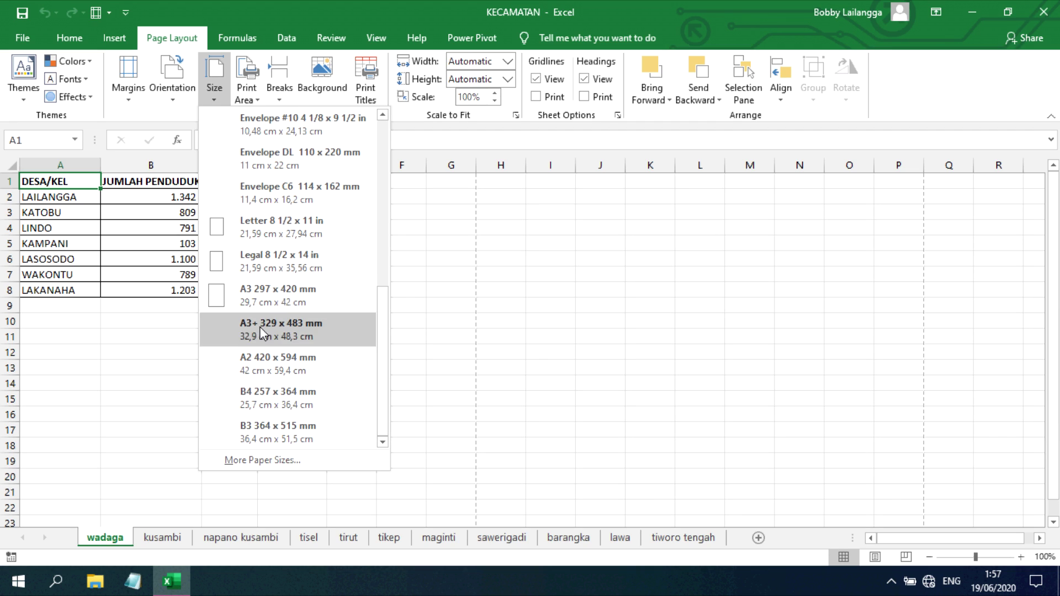
{"action": "scroll", "coordinate": [300, 265], "scroll_direction": "up", "scroll_amount": 5}
{"action": "scroll", "coordinate": [296, 221], "scroll_direction": "up", "scroll_amount": 2}
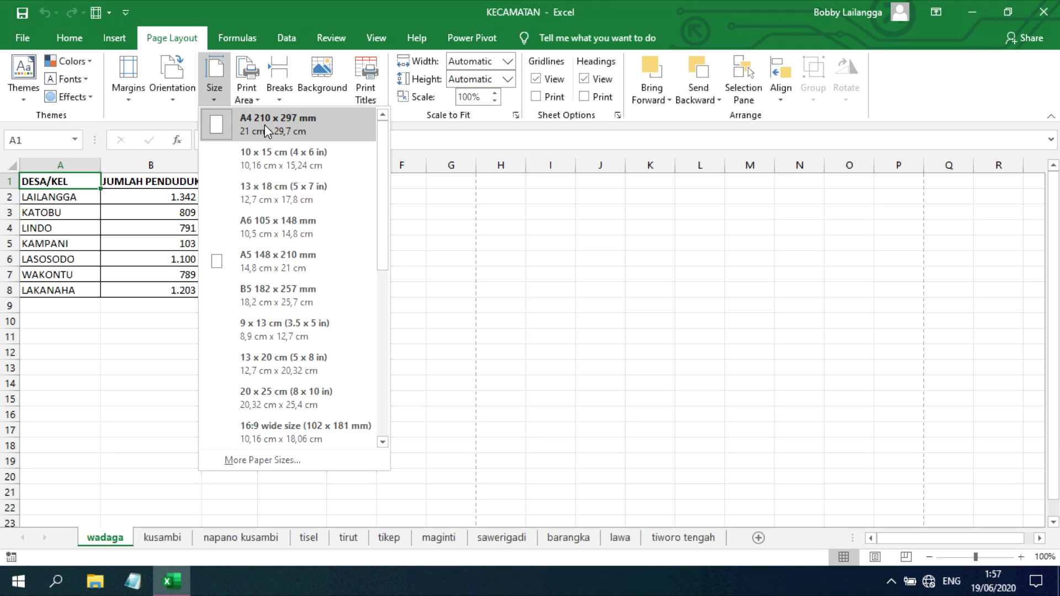
{"action": "left_click", "coordinate": [264, 125]}
{"action": "left_click", "coordinate": [182, 326]}
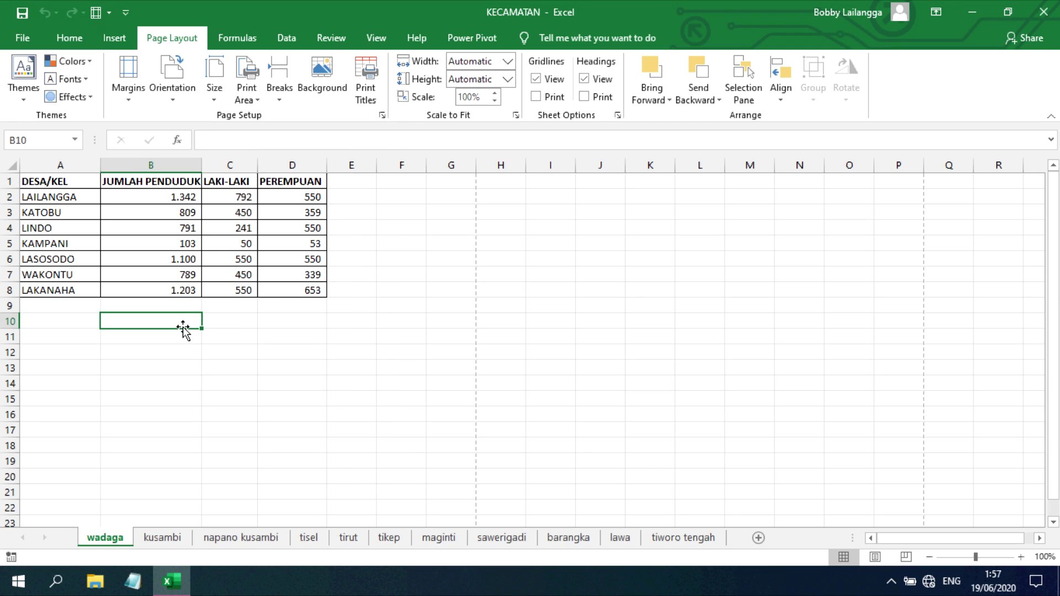
Look through the kusambi, napano kusambi, tisel, tirut and tikep sheets, then go to File.
{"action": "left_click", "coordinate": [166, 541]}
{"action": "left_click", "coordinate": [229, 544]}
{"action": "left_click", "coordinate": [309, 540]}
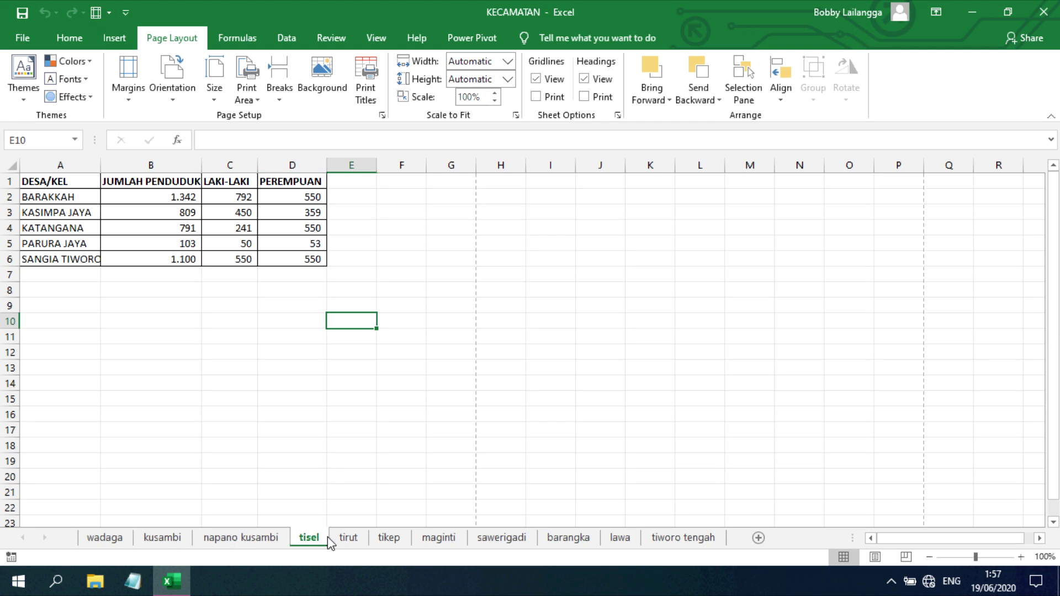
{"action": "left_click", "coordinate": [348, 540]}
{"action": "left_click", "coordinate": [389, 540]}
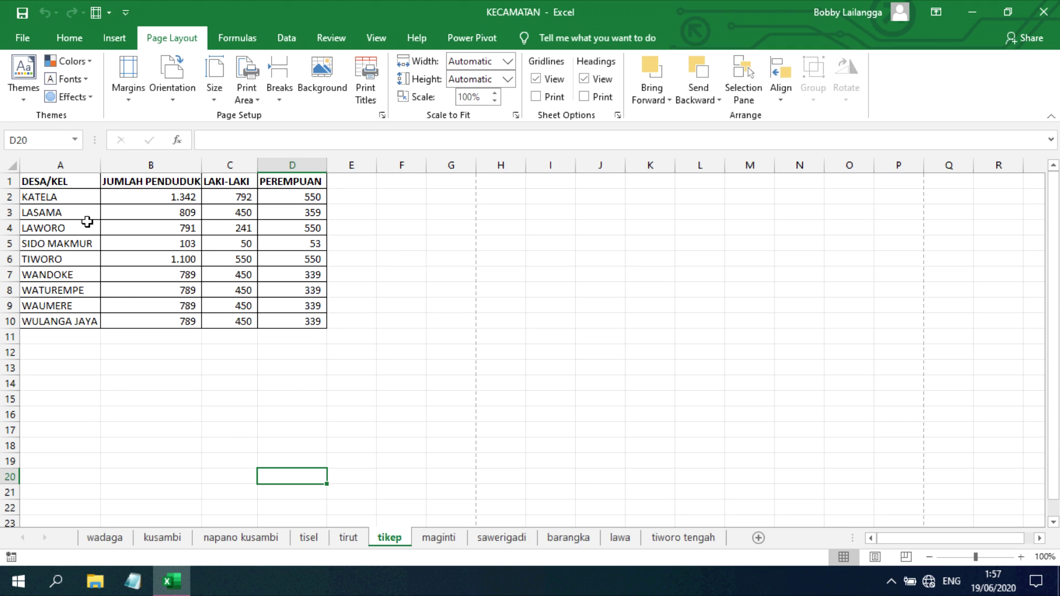
{"action": "left_click", "coordinate": [21, 38]}
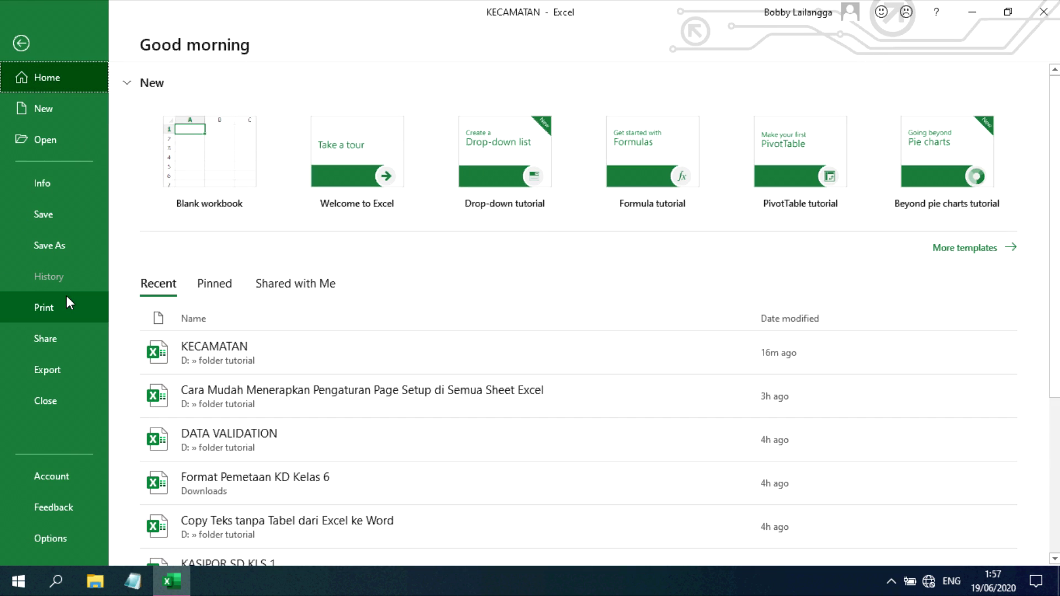
Open the EPSON L310 Series printer properties from Print and choose a User-Defined document size.
{"action": "left_click", "coordinate": [48, 305]}
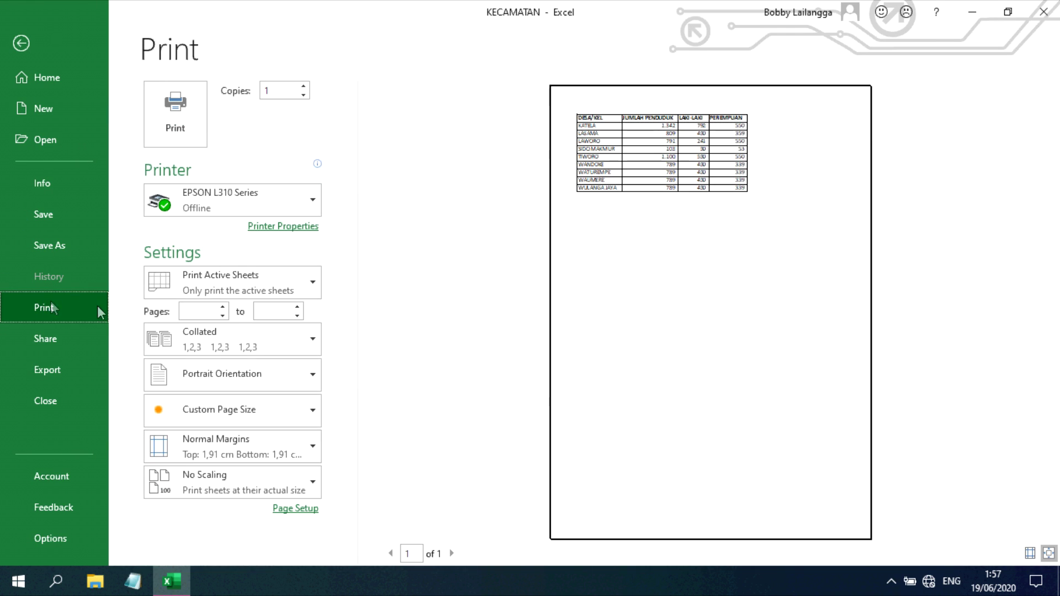
{"action": "left_click", "coordinate": [232, 209]}
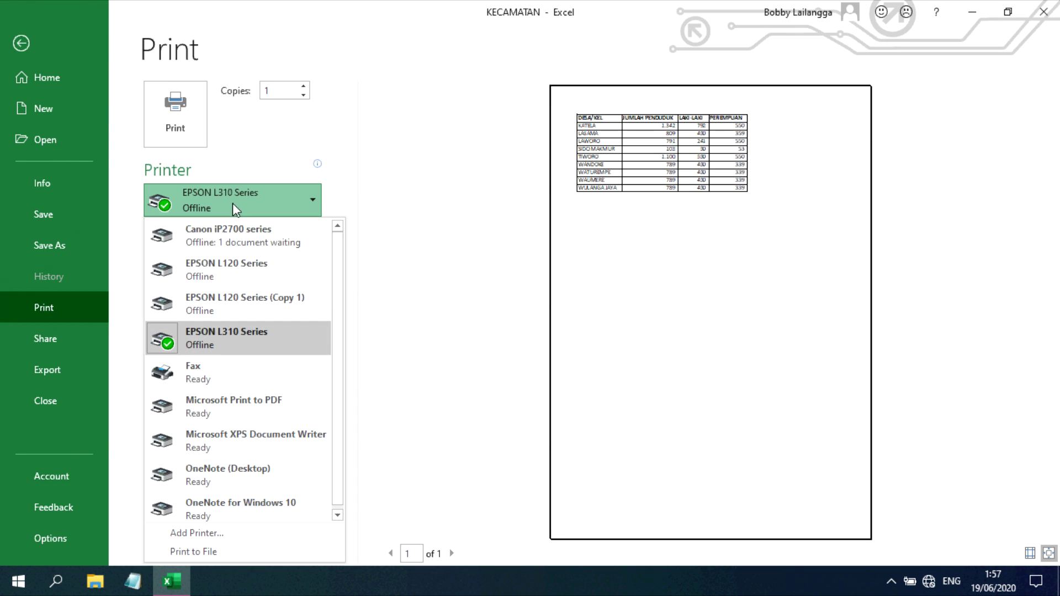
{"action": "left_click", "coordinate": [214, 336]}
{"action": "left_click", "coordinate": [271, 228]}
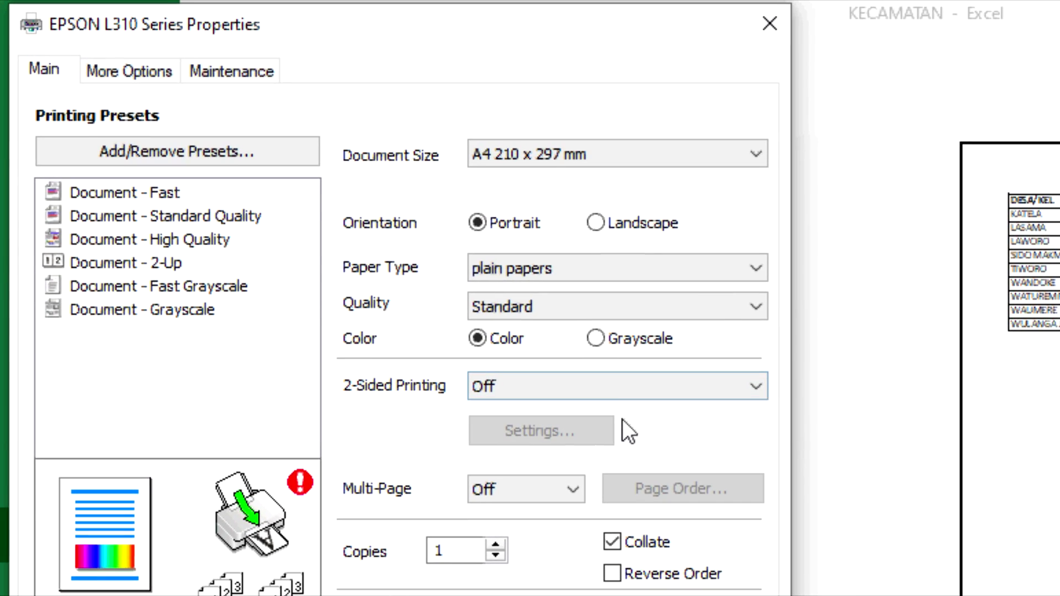
{"action": "left_click", "coordinate": [555, 155]}
{"action": "left_click", "coordinate": [530, 554]}
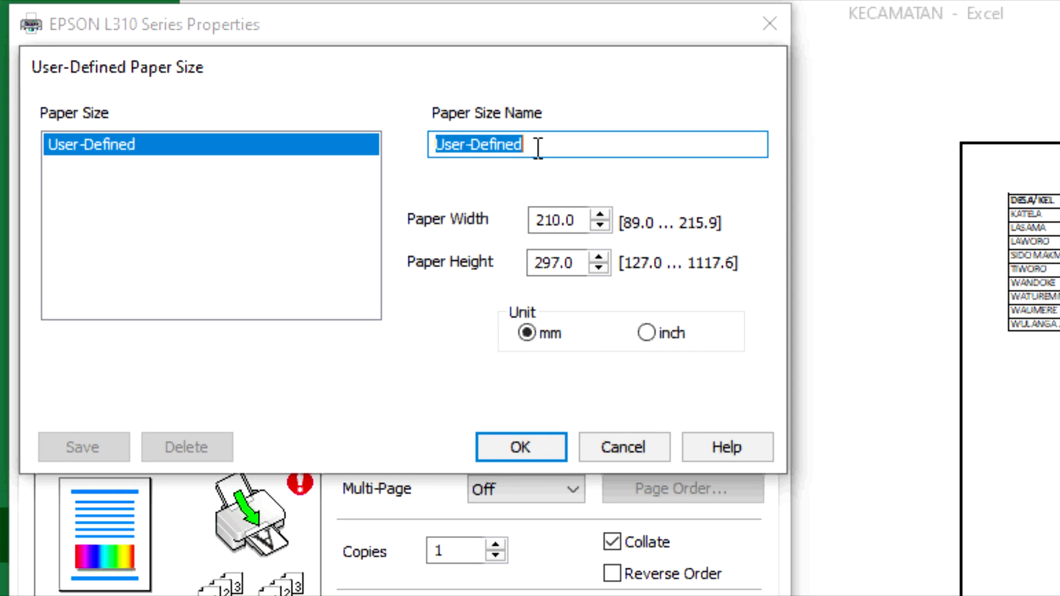
Save a user-defined paper size named F4 at 215 × 330 mm and apply it in printer properties.
{"action": "type", "text": "F4"}
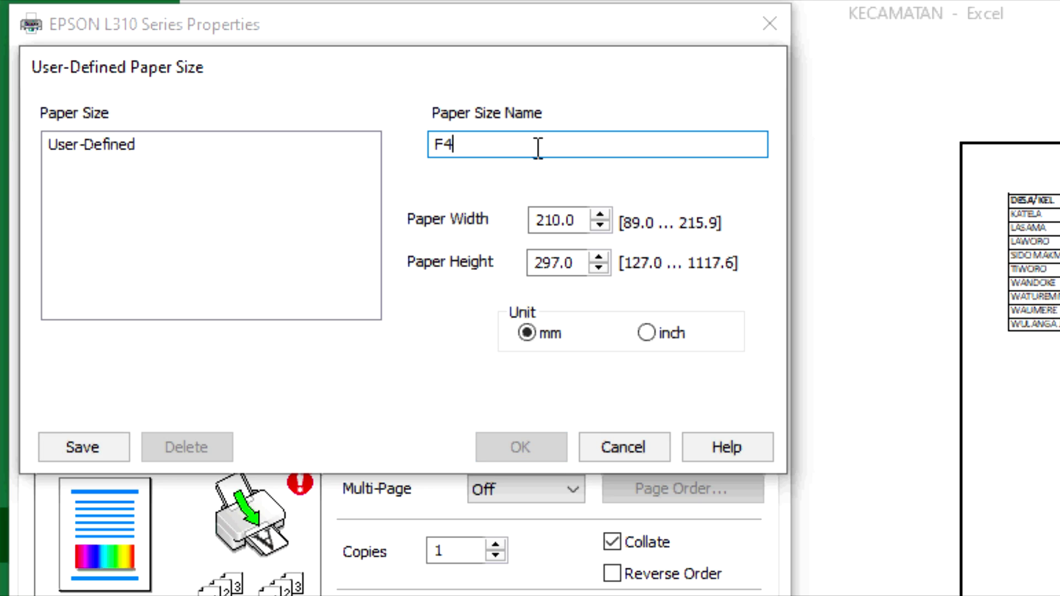
{"action": "left_click", "coordinate": [556, 220]}
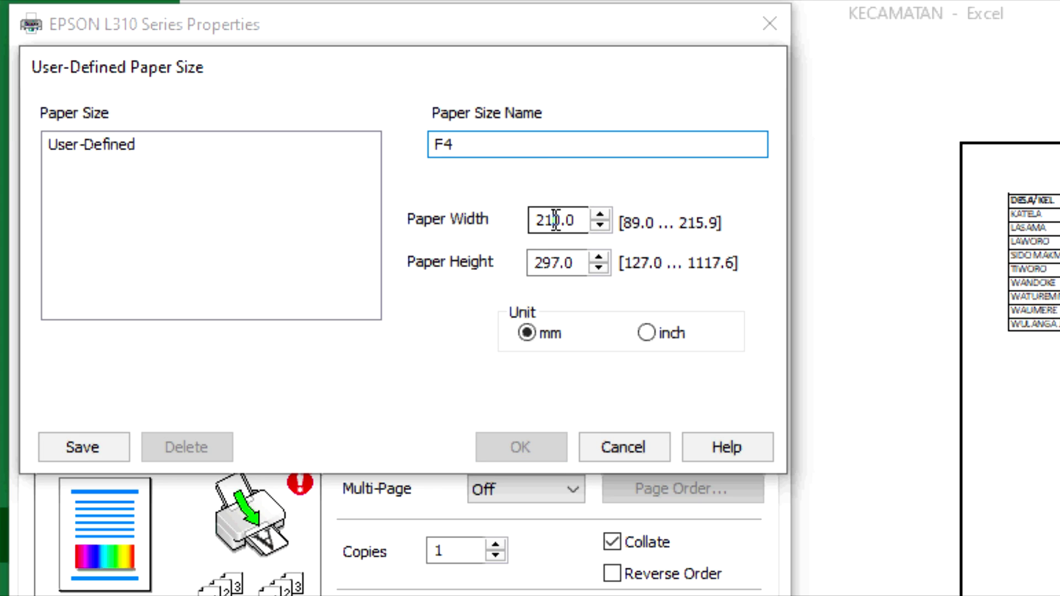
{"action": "left_click_drag", "start_coordinate": [555, 220], "coordinate": [559, 221]}
{"action": "type", "text": "5"}
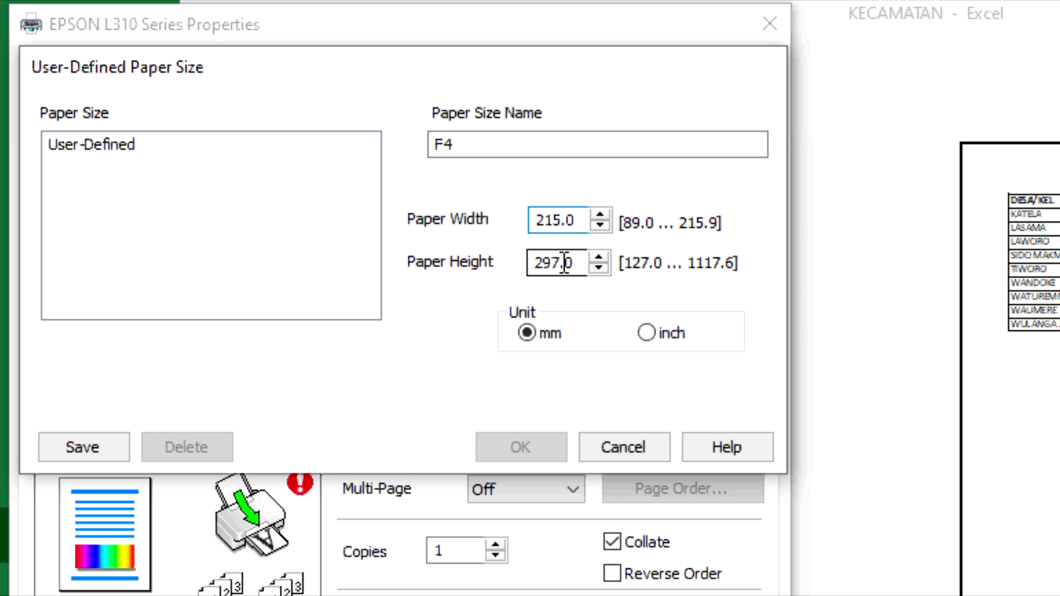
{"action": "left_click_drag", "start_coordinate": [564, 263], "coordinate": [532, 263]}
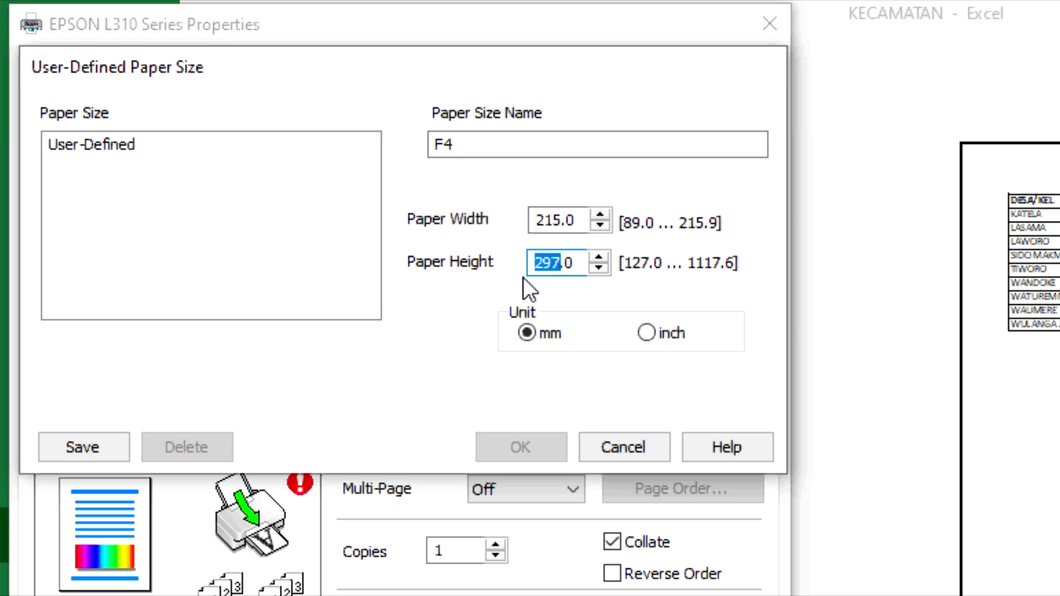
{"action": "type", "text": "330"}
{"action": "left_click", "coordinate": [85, 446]}
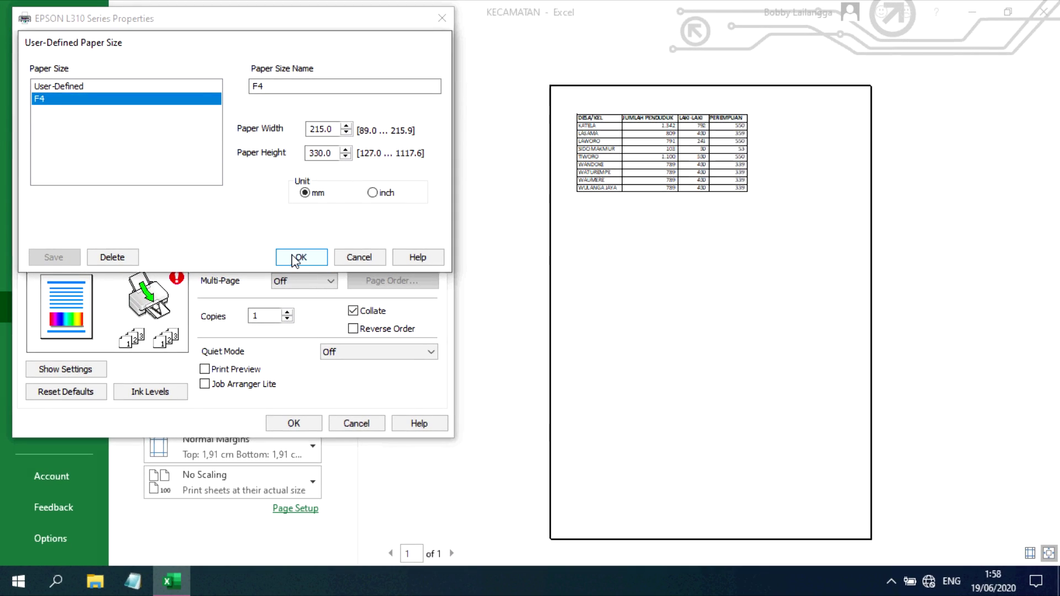
{"action": "left_click", "coordinate": [307, 265]}
{"action": "left_click", "coordinate": [294, 423]}
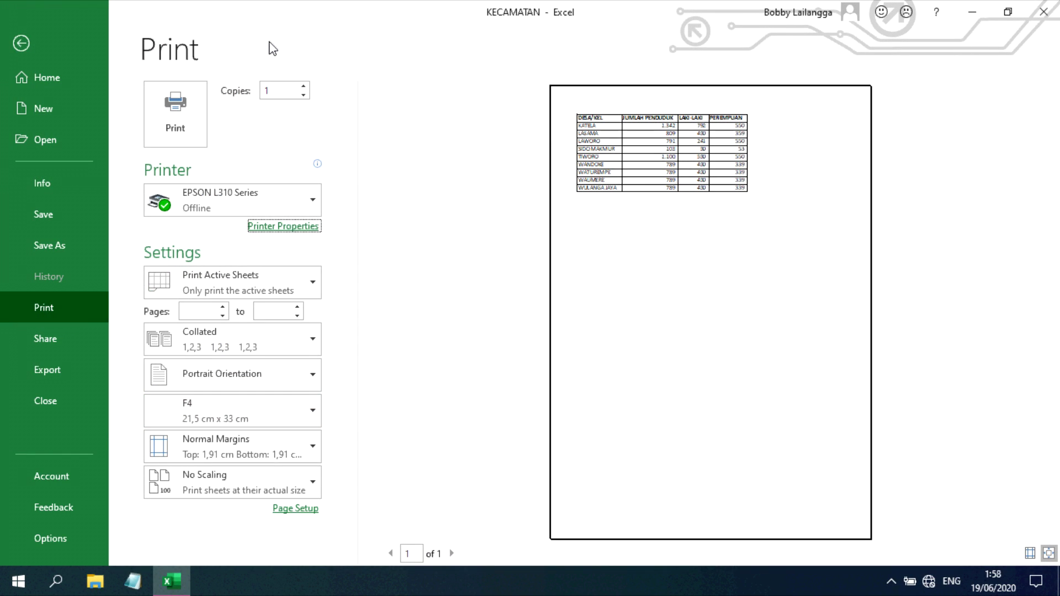
{"action": "left_click", "coordinate": [72, 42]}
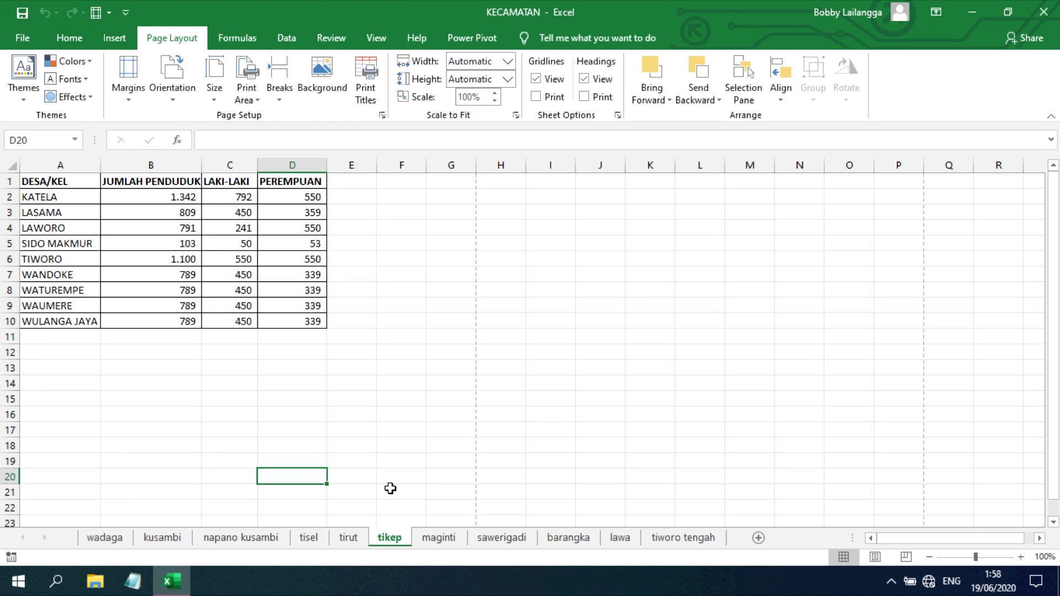
Check the paper size list on the current sheet and on wadaga without changing it.
{"action": "left_click", "coordinate": [214, 83]}
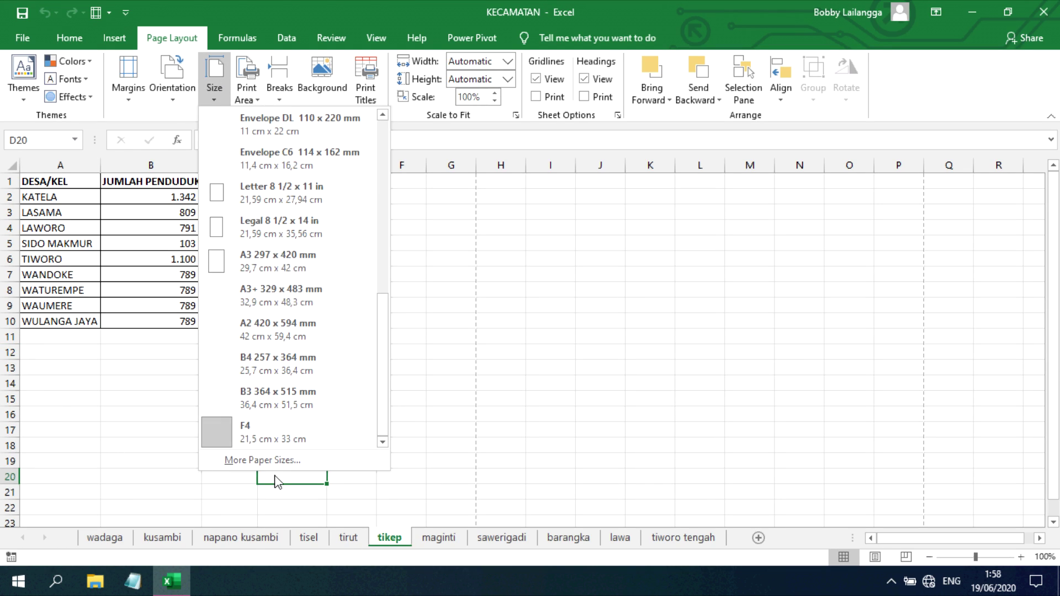
{"action": "left_click", "coordinate": [118, 538]}
{"action": "left_click", "coordinate": [117, 538]}
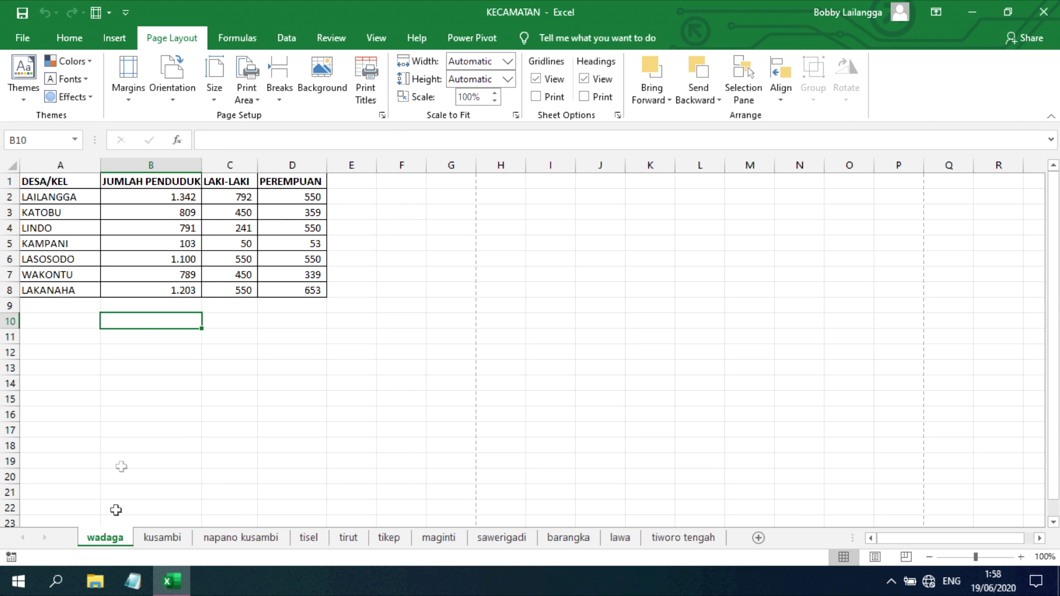
{"action": "left_click", "coordinate": [215, 88]}
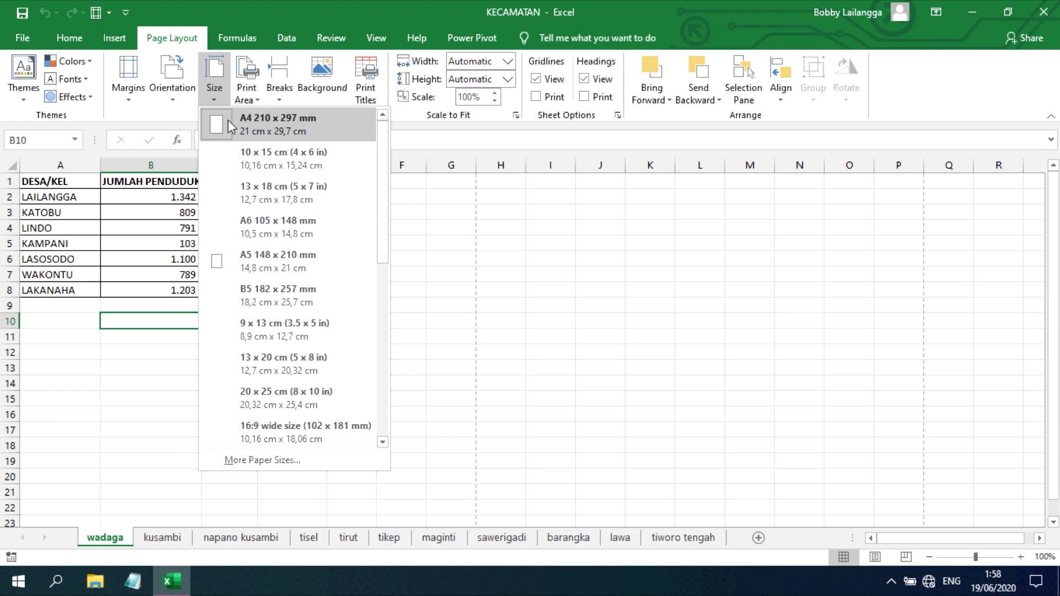
{"action": "left_click", "coordinate": [506, 288]}
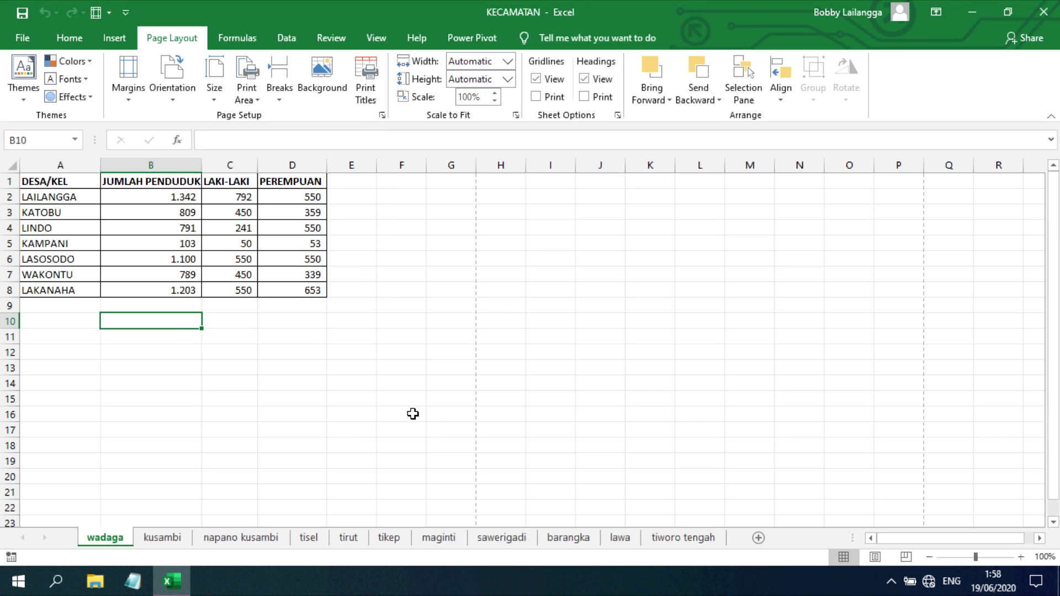
Move through the kusambi, napano kusambi, tisel and tirut sheets.
{"action": "left_click", "coordinate": [165, 540]}
{"action": "left_click", "coordinate": [241, 540]}
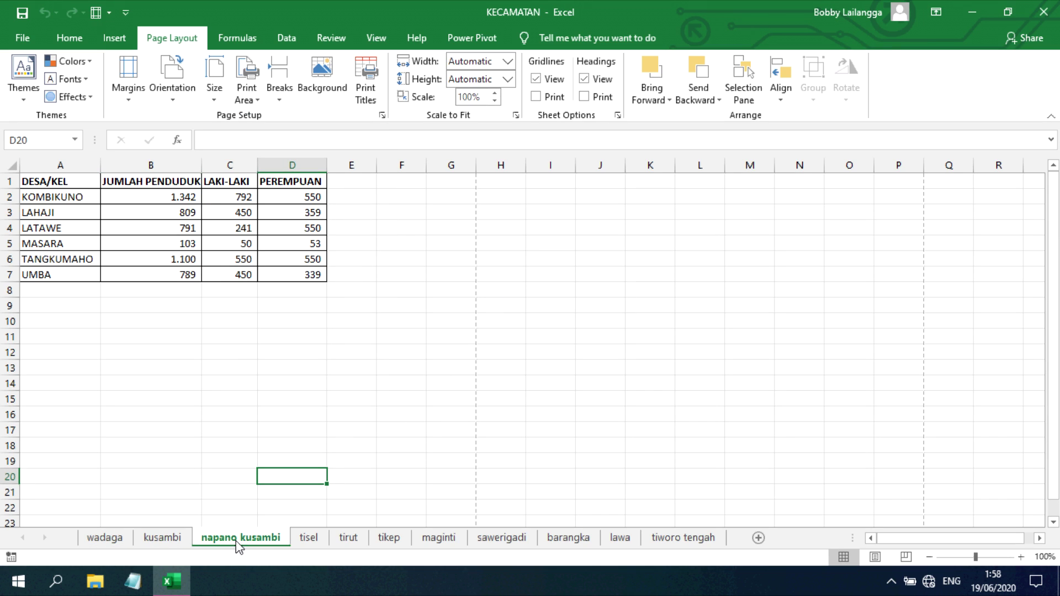
{"action": "left_click", "coordinate": [315, 544]}
{"action": "left_click", "coordinate": [344, 543]}
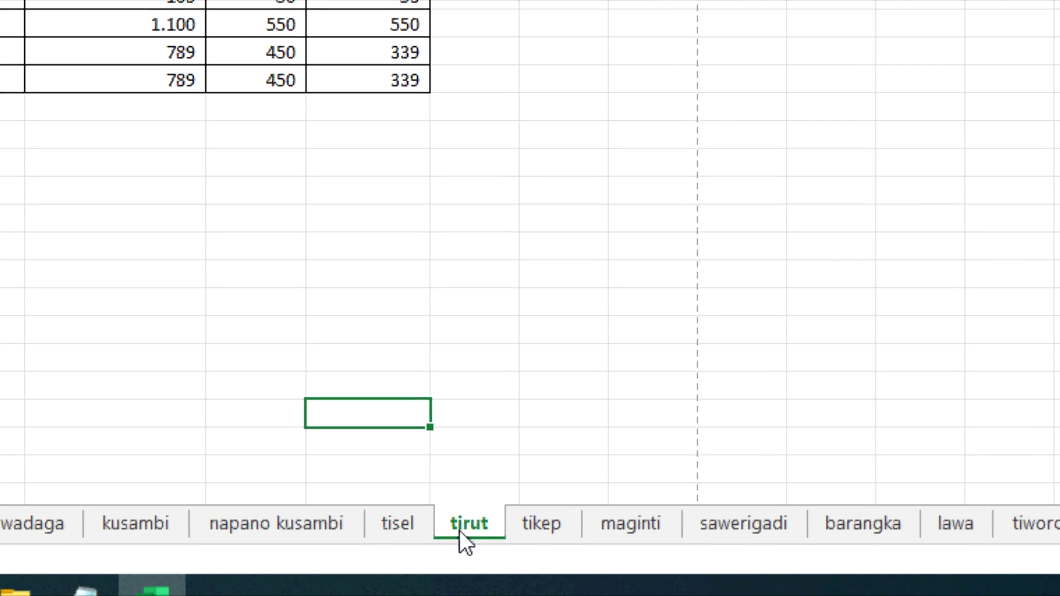
Group every sheet of the workbook using Select All Sheets from the sheet tab menu.
{"action": "left_click", "coordinate": [282, 530]}
{"action": "right_click", "coordinate": [168, 521]}
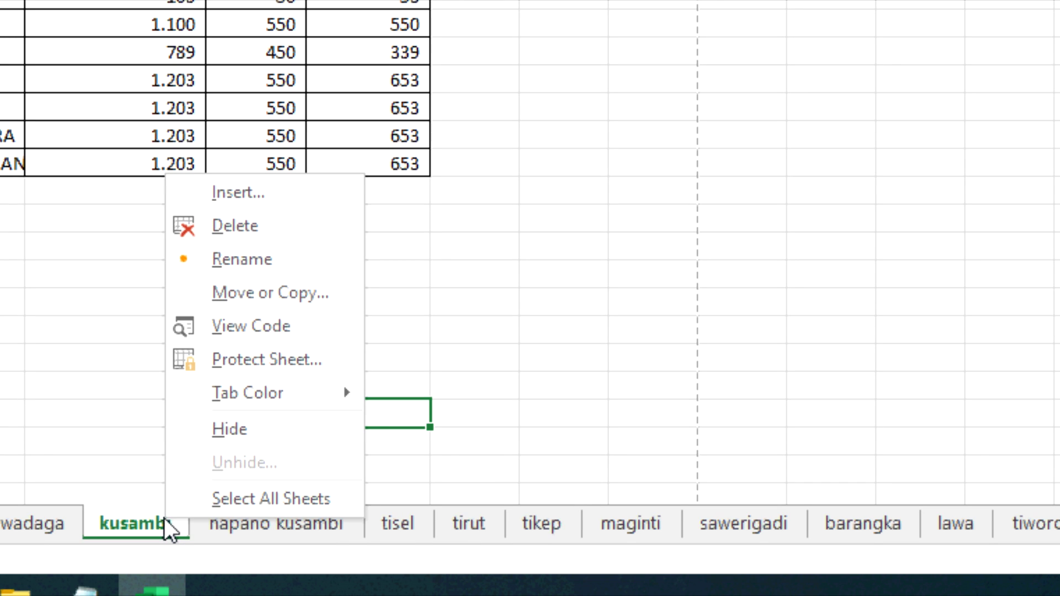
{"action": "left_click", "coordinate": [287, 497]}
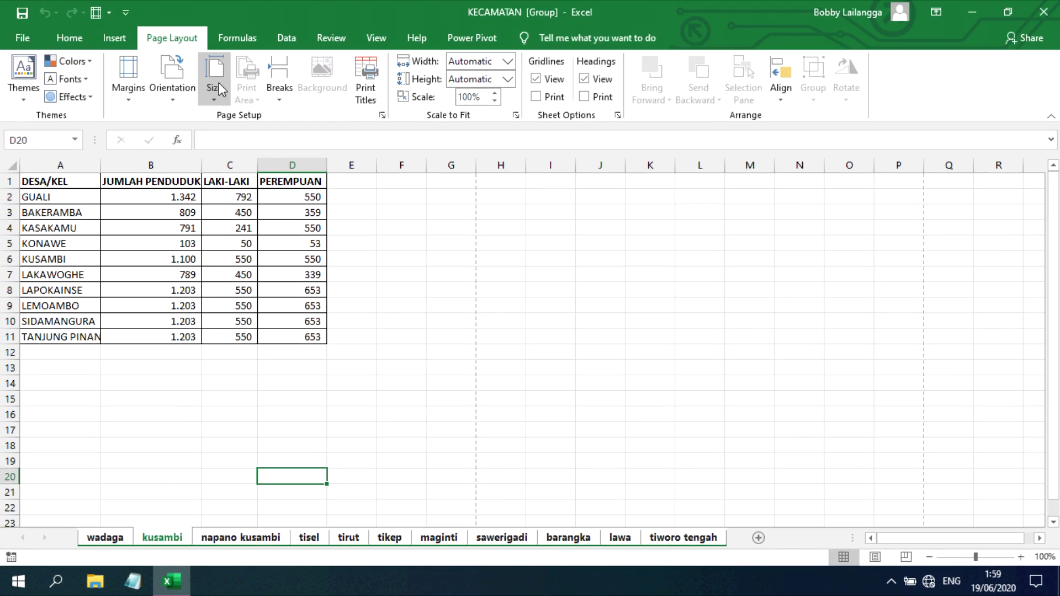
Set the grouped sheets' paper size to F4 (21,5 × 33 cm).
{"action": "left_click", "coordinate": [211, 78]}
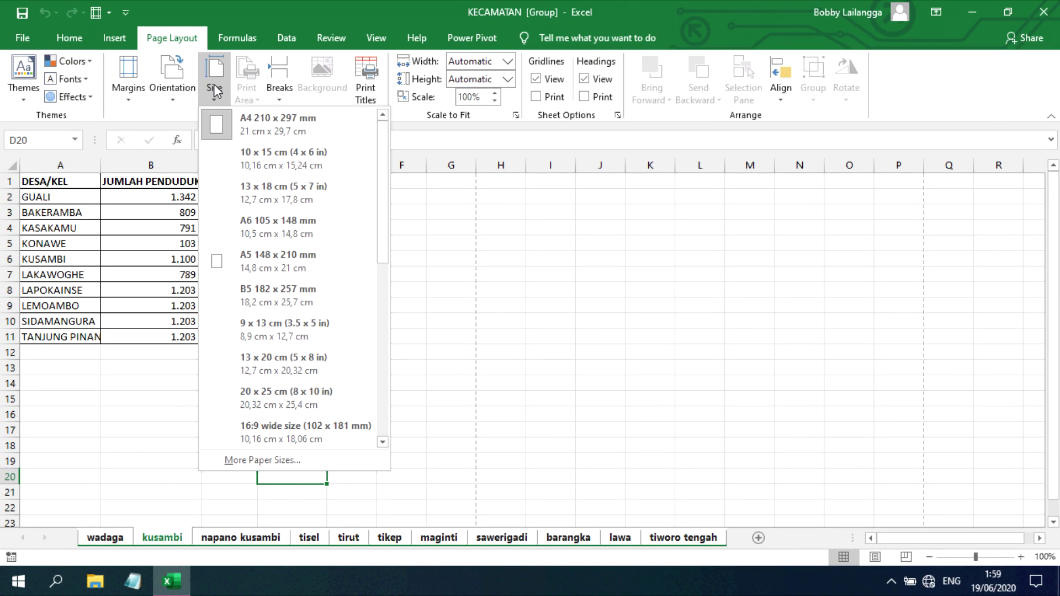
{"action": "scroll", "coordinate": [296, 204], "scroll_direction": "down", "scroll_amount": 3}
{"action": "scroll", "coordinate": [296, 204], "scroll_direction": "down", "scroll_amount": 2}
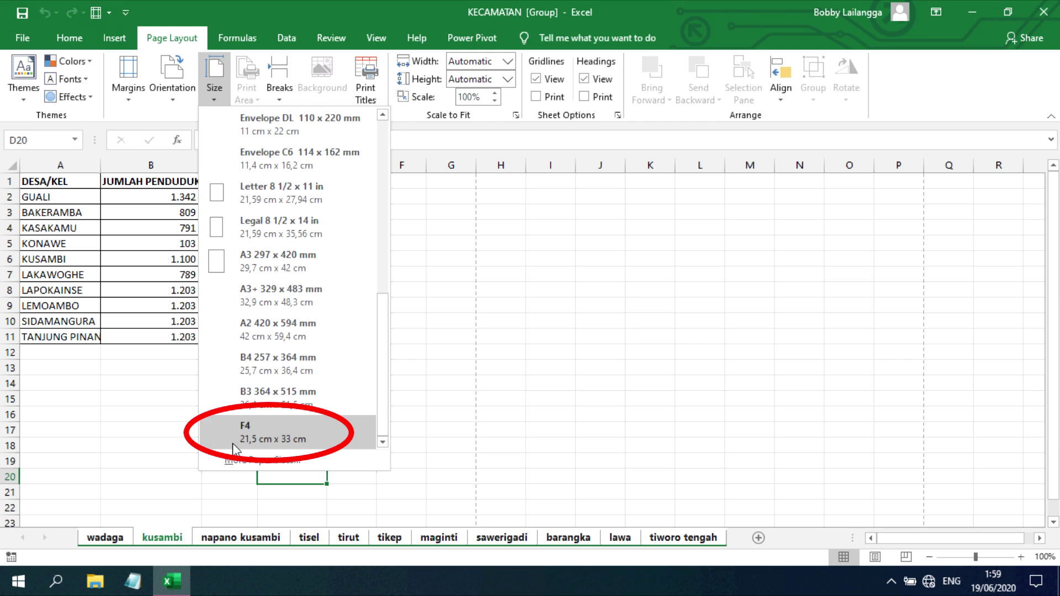
{"action": "left_click", "coordinate": [286, 443]}
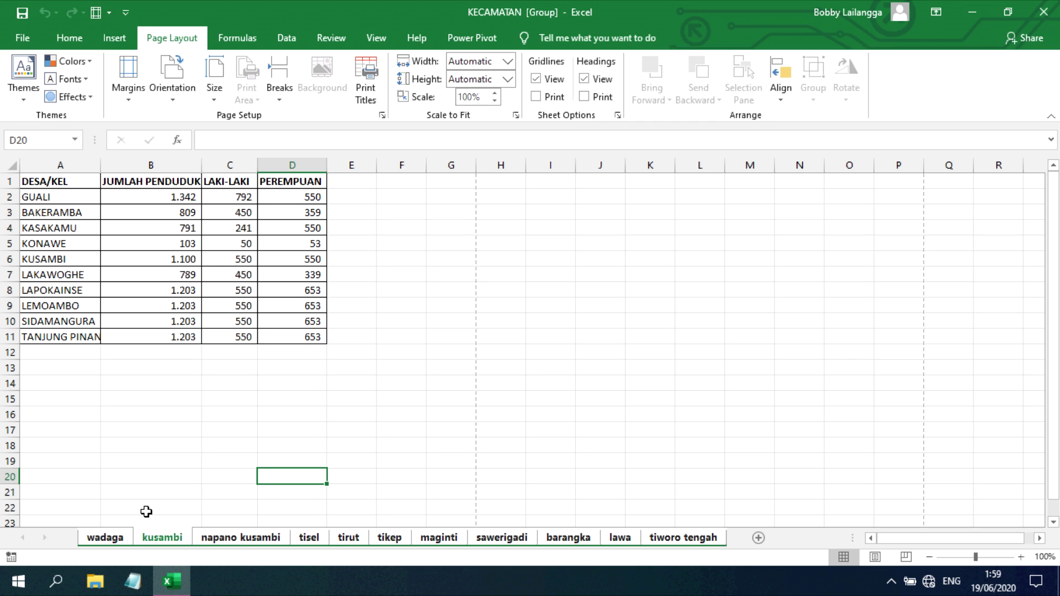
Ungroup the sheets via the wadaga tab and confirm the tisel sheet uses F4 paper.
{"action": "left_click", "coordinate": [124, 539]}
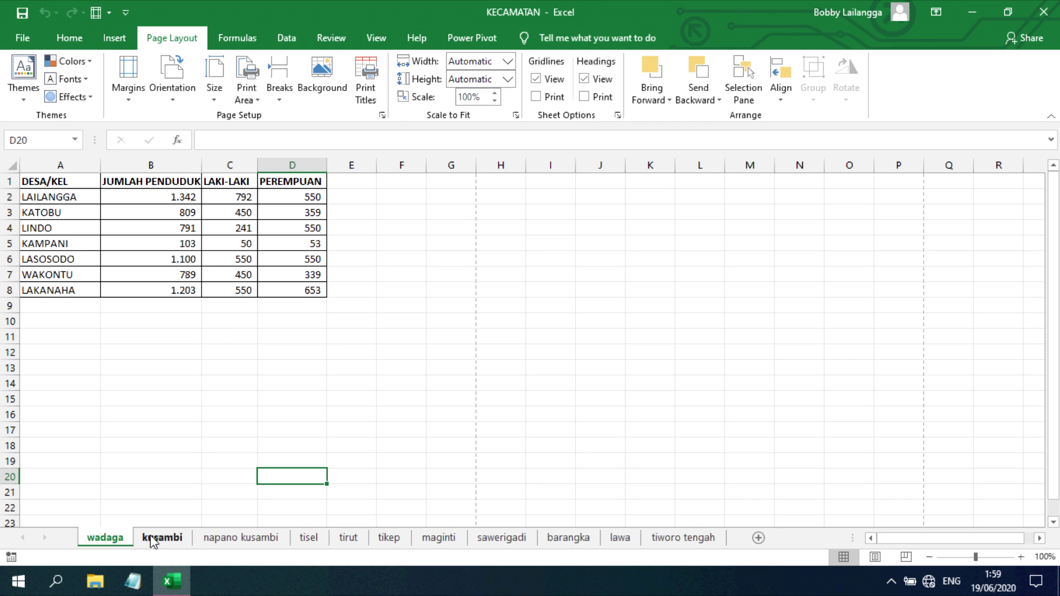
{"action": "left_click", "coordinate": [156, 537]}
{"action": "left_click", "coordinate": [271, 537]}
{"action": "left_click", "coordinate": [307, 538]}
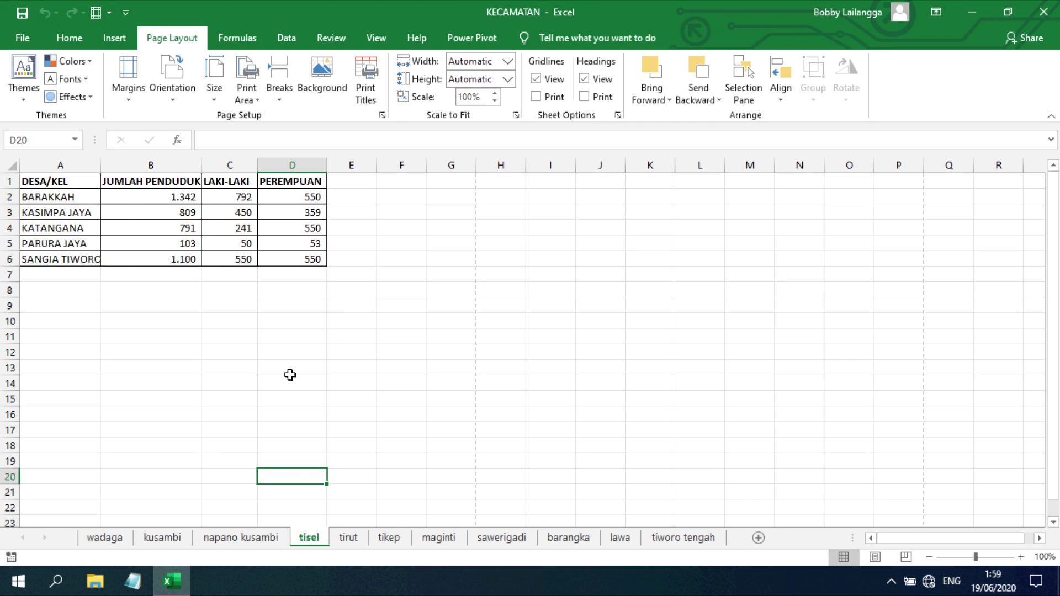
{"action": "left_click", "coordinate": [214, 83]}
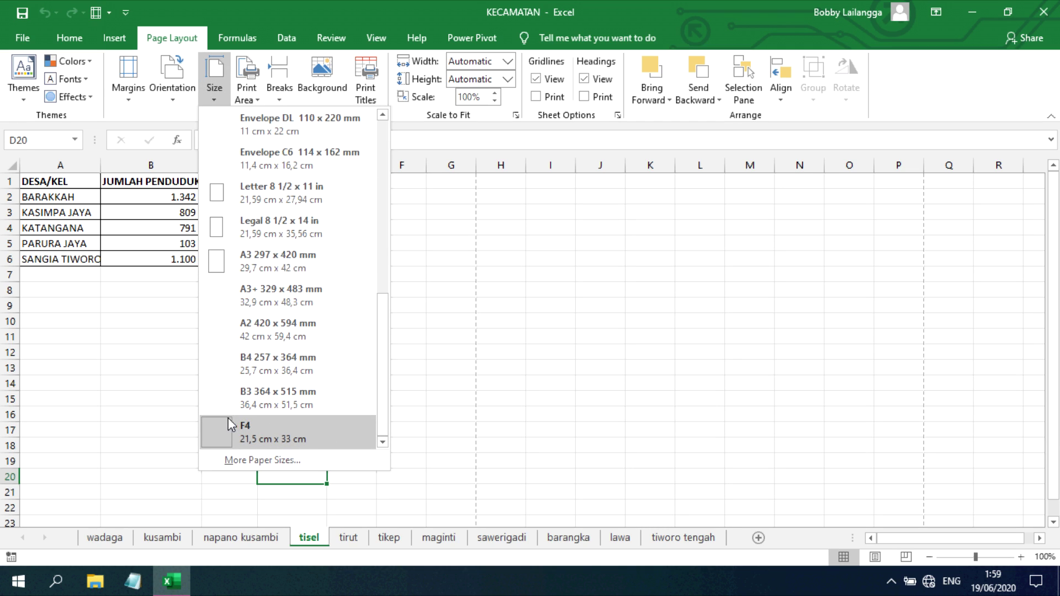
{"action": "left_click", "coordinate": [390, 540]}
Confirm the kusambi and napano kusambi sheets also use F4, then go to File.
{"action": "left_click", "coordinate": [162, 537]}
{"action": "left_click", "coordinate": [214, 88]}
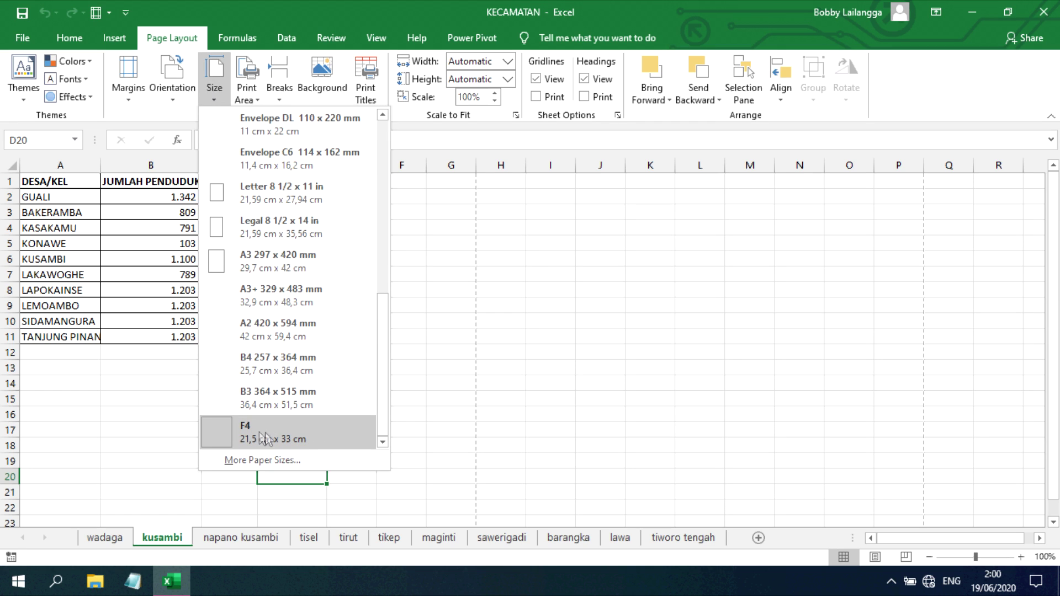
{"action": "left_click", "coordinate": [215, 538]}
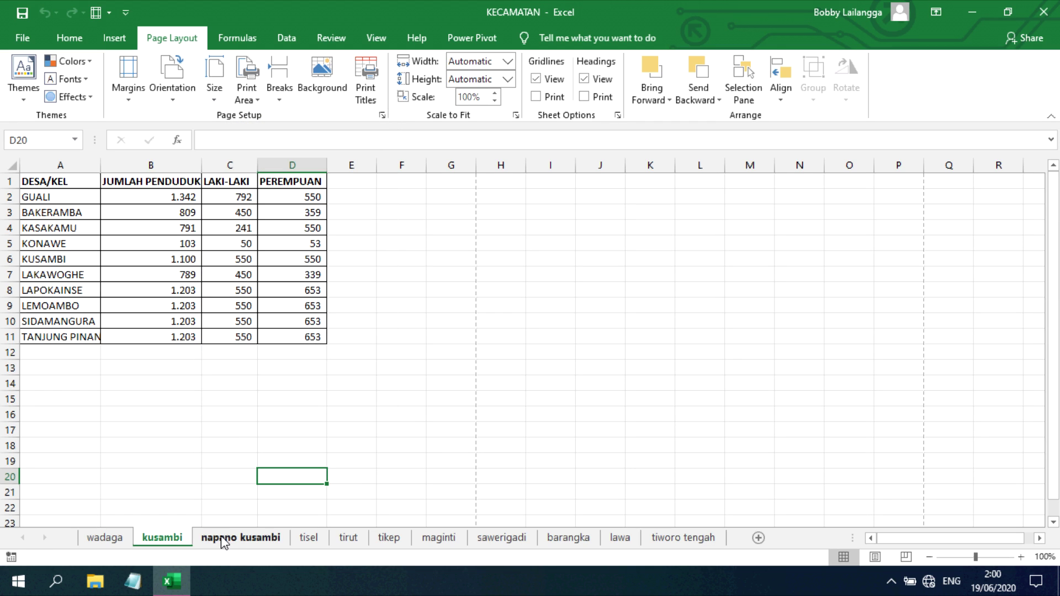
{"action": "left_click", "coordinate": [214, 88]}
{"action": "left_click", "coordinate": [388, 509]}
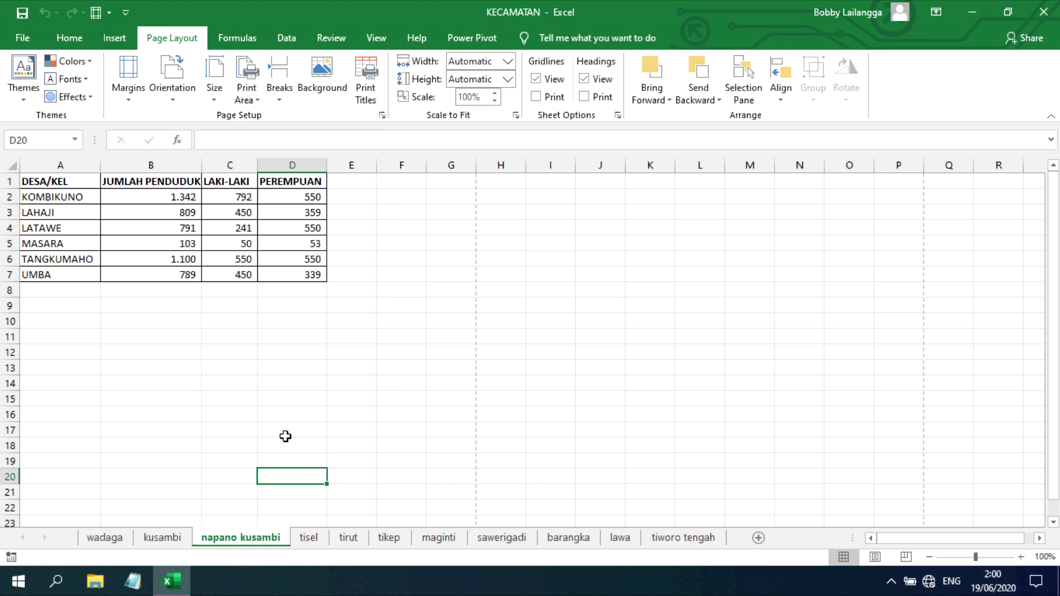
{"action": "left_click", "coordinate": [20, 45]}
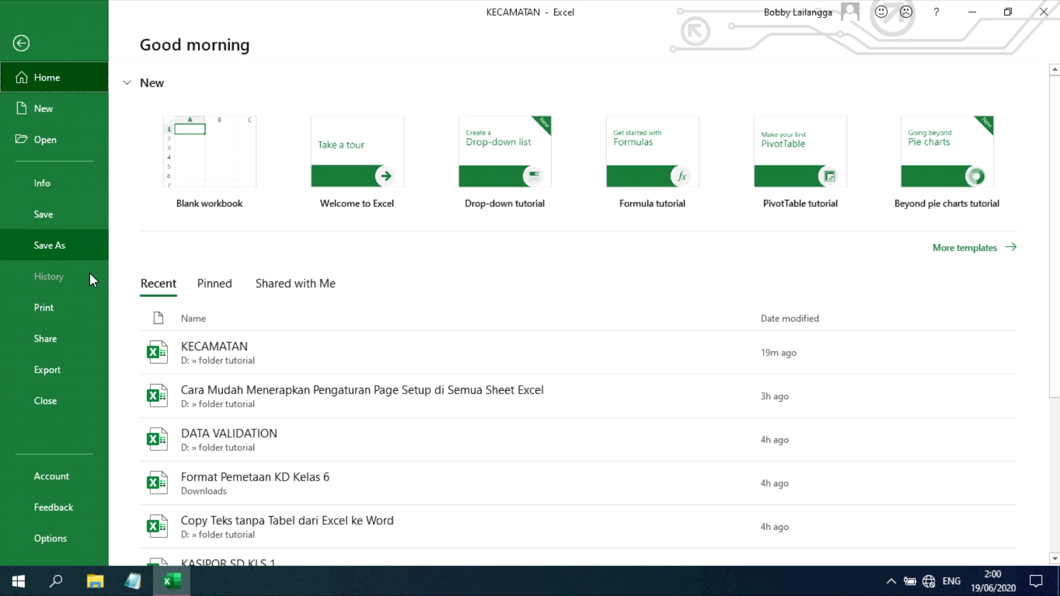
{"action": "left_click", "coordinate": [80, 303]}
{"action": "left_click", "coordinate": [283, 227]}
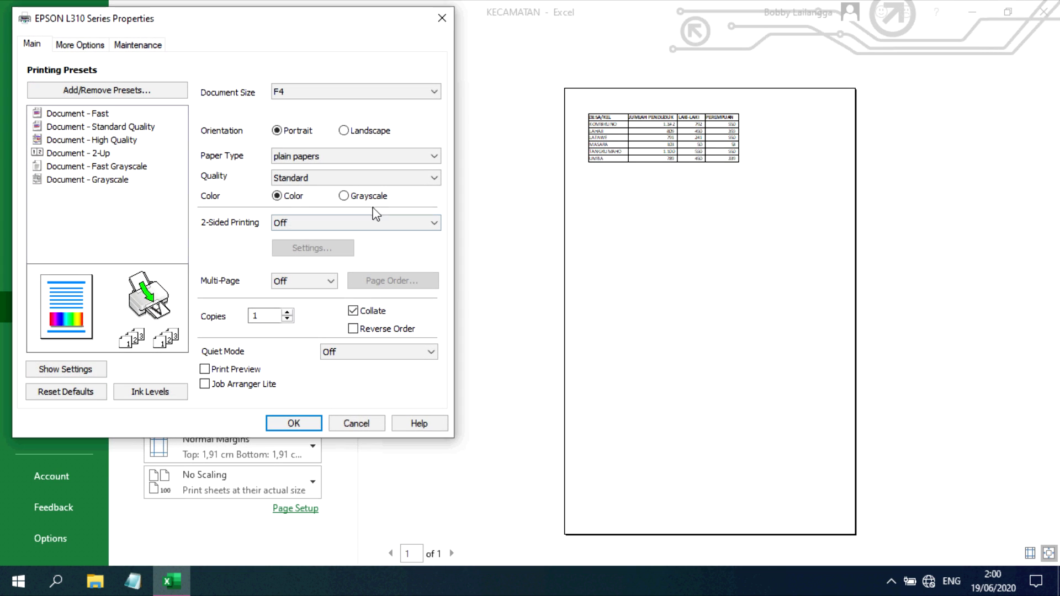
{"action": "left_click", "coordinate": [344, 422]}
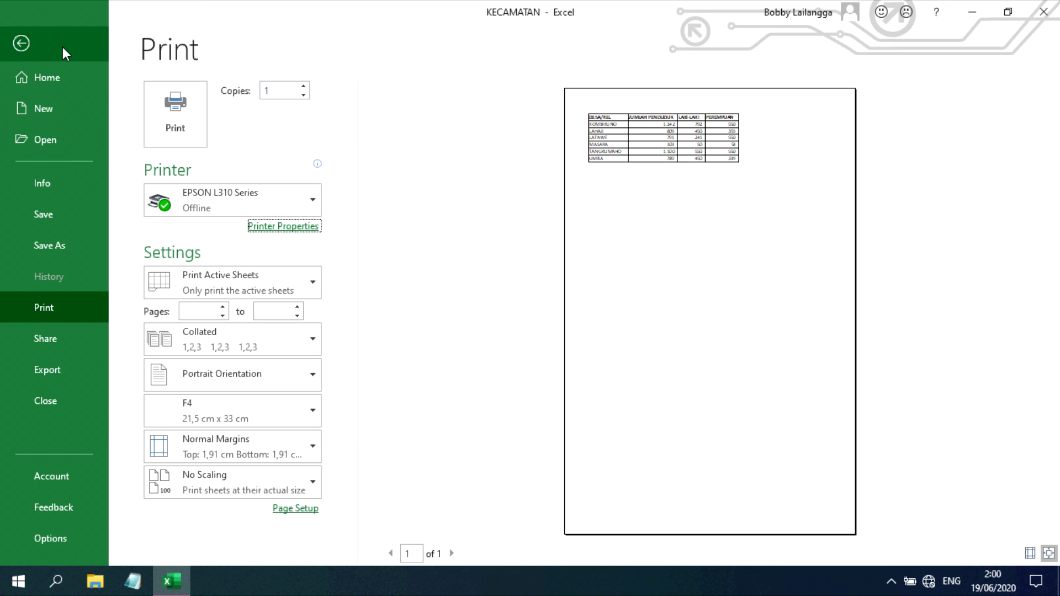
{"action": "left_click", "coordinate": [62, 48]}
{"action": "left_click", "coordinate": [409, 220]}
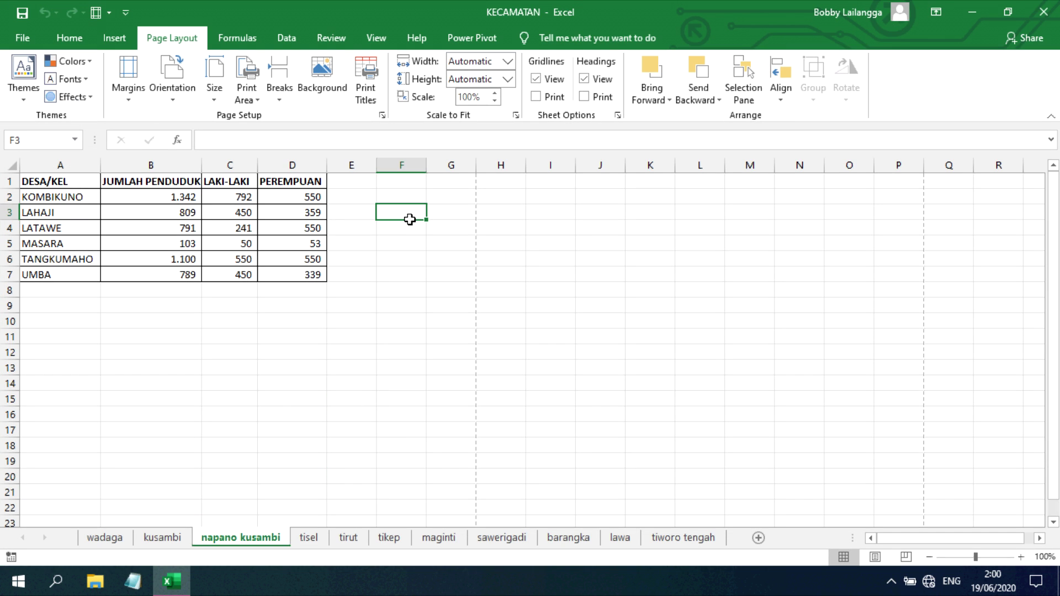
{"action": "key", "text": "ctrl+n"}
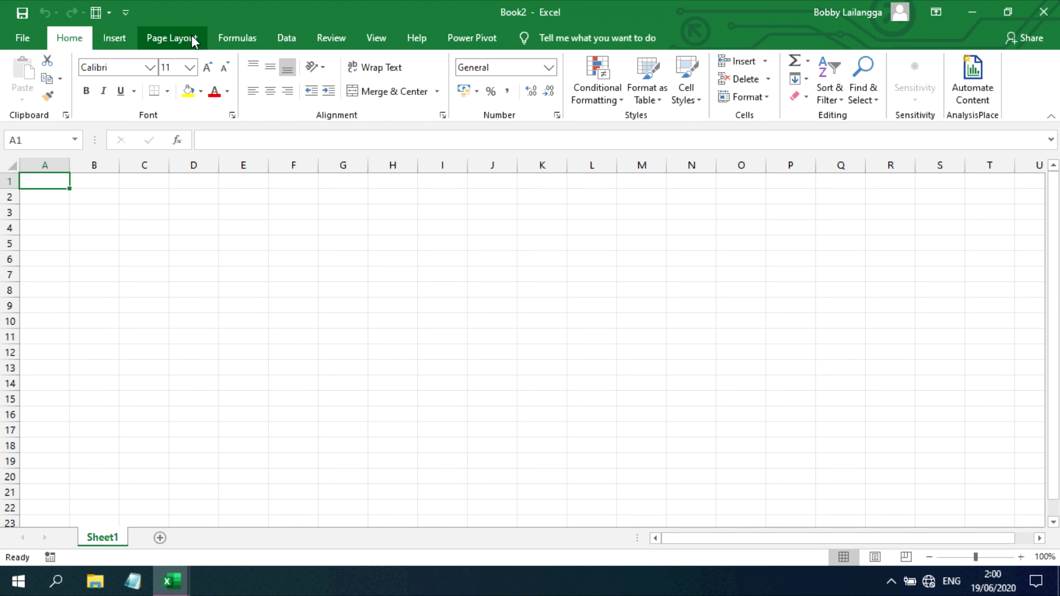
Check that F4 appears in the new Book2 workbook's paper size list.
{"action": "left_click", "coordinate": [172, 37]}
{"action": "left_click", "coordinate": [214, 87]}
{"action": "scroll", "coordinate": [243, 298], "scroll_direction": "down", "scroll_amount": 5}
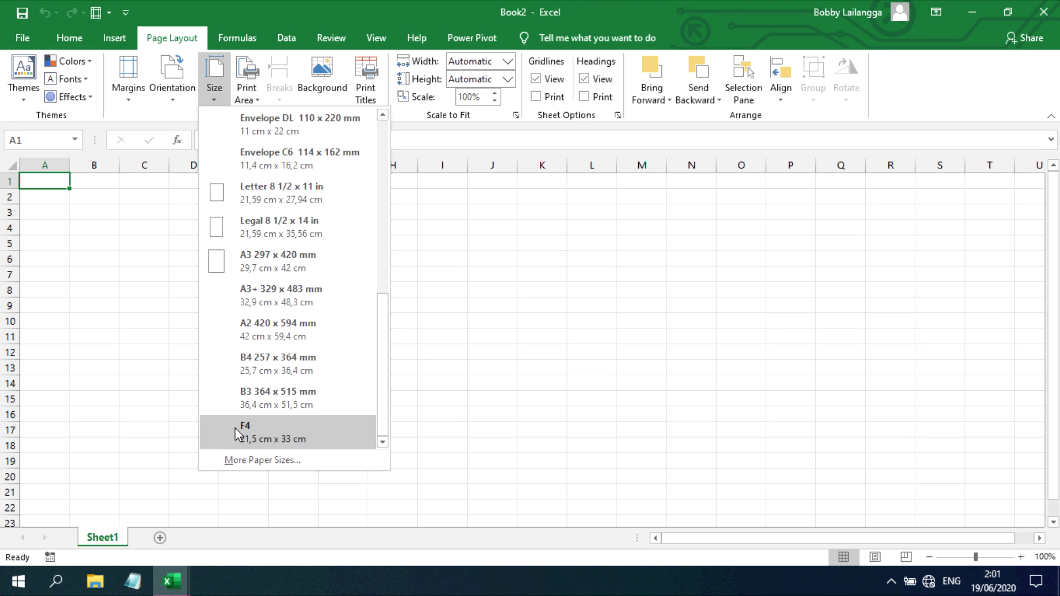
{"action": "left_click", "coordinate": [127, 436]}
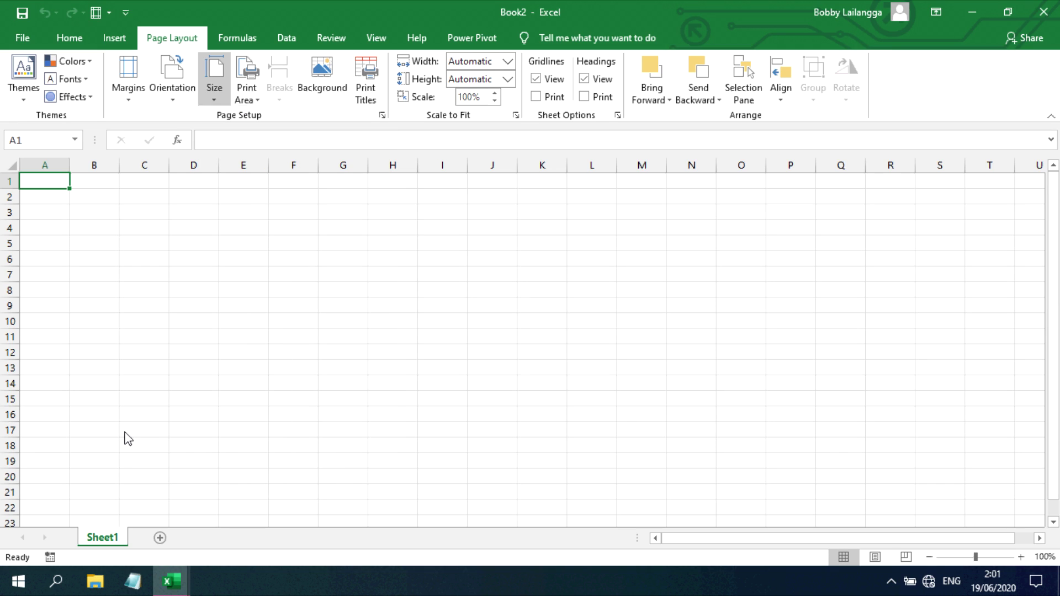
Add Sheet2 and check that its paper size list also offers F4.
{"action": "left_click", "coordinate": [161, 538]}
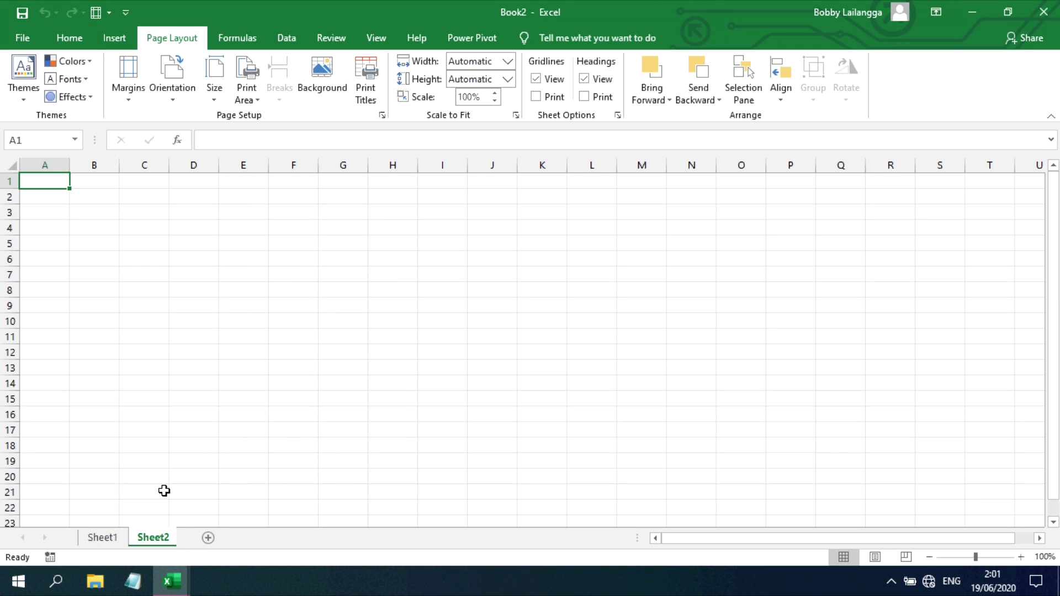
{"action": "left_click", "coordinate": [214, 80]}
{"action": "scroll", "coordinate": [260, 295], "scroll_direction": "down", "scroll_amount": 5}
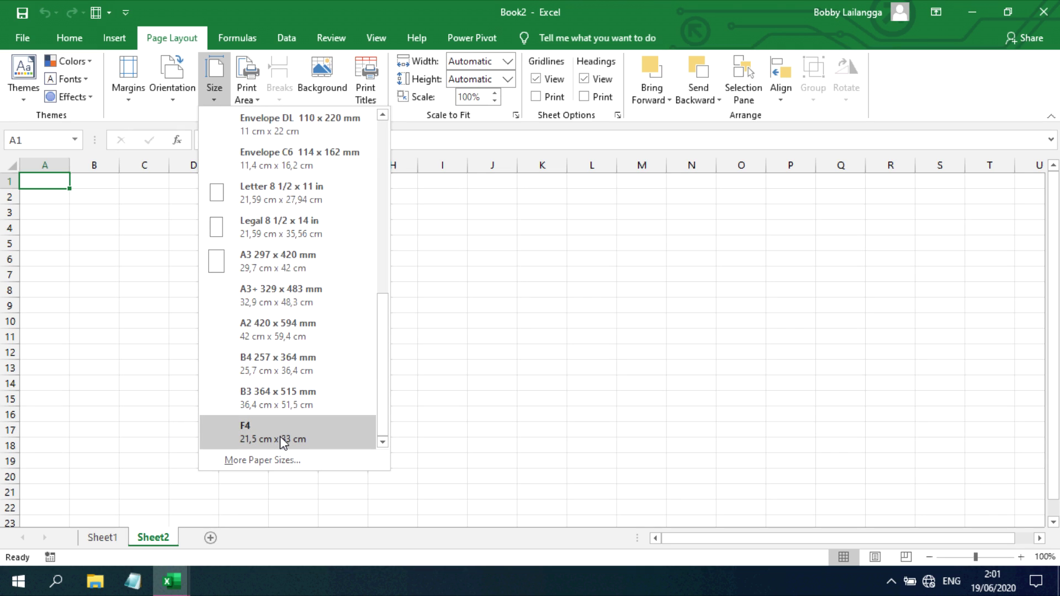
{"action": "left_click", "coordinate": [513, 386]}
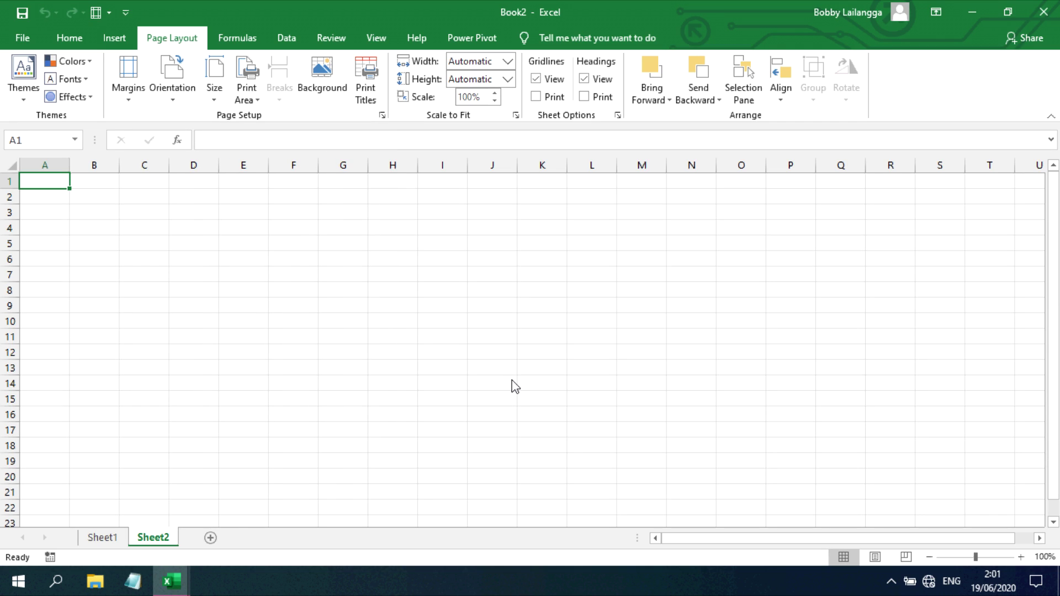